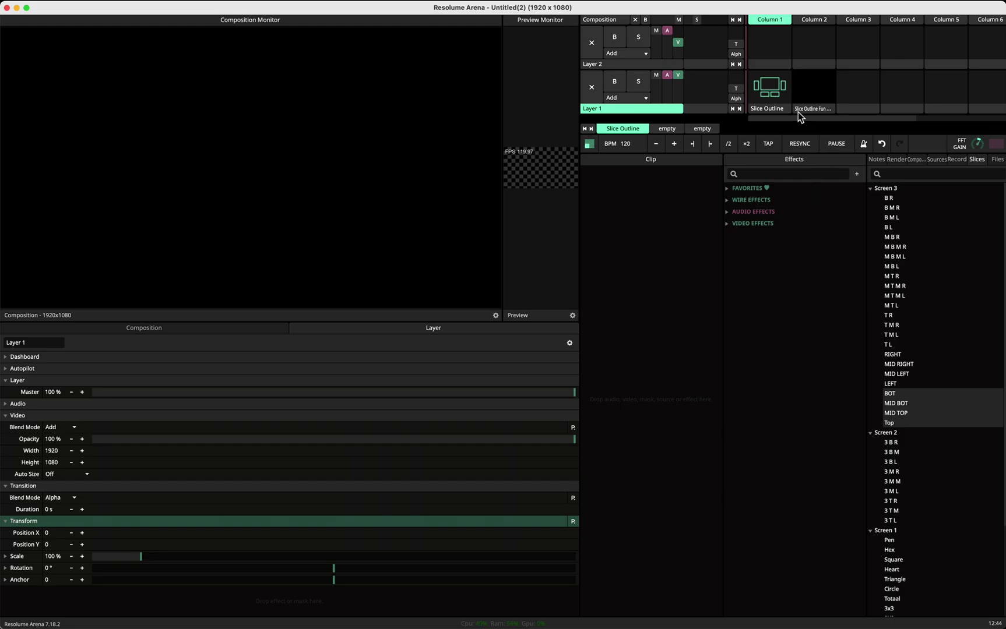
{"action": "left_click", "coordinate": [762, 113]}
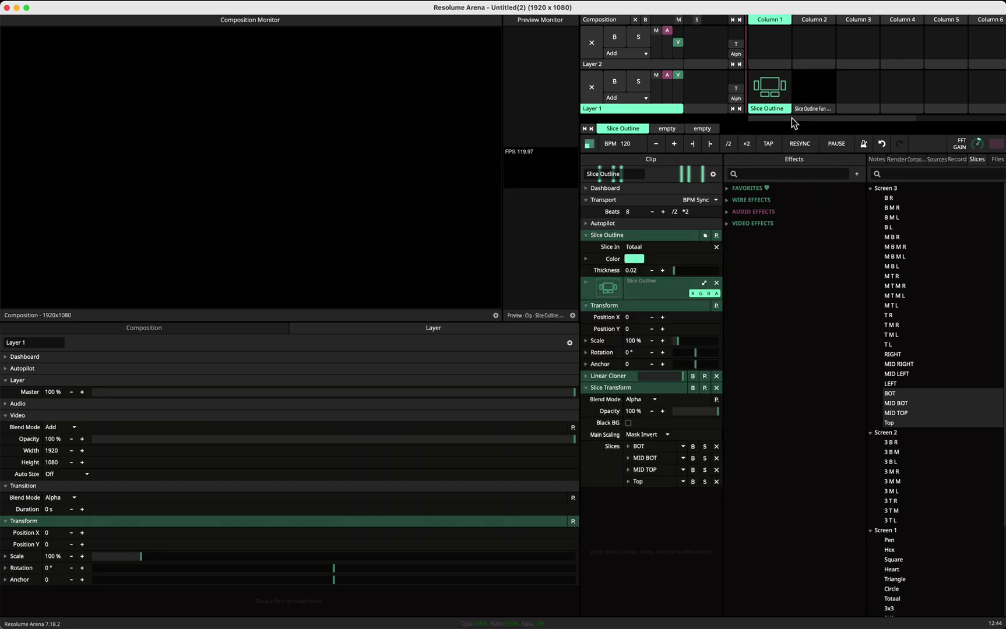
{"action": "left_click", "coordinate": [936, 160]}
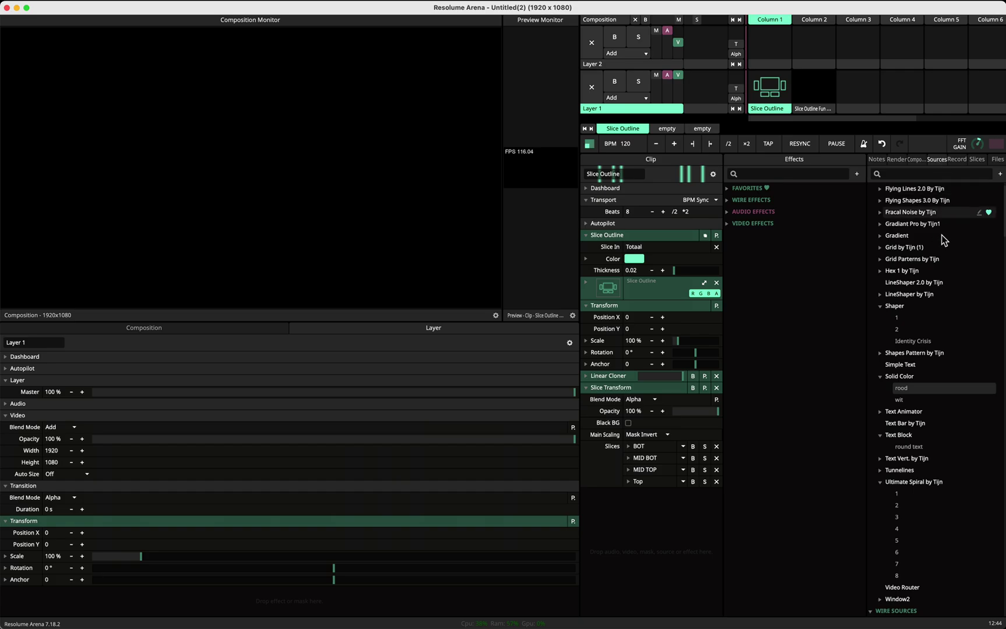
{"action": "left_click", "coordinate": [890, 174]}
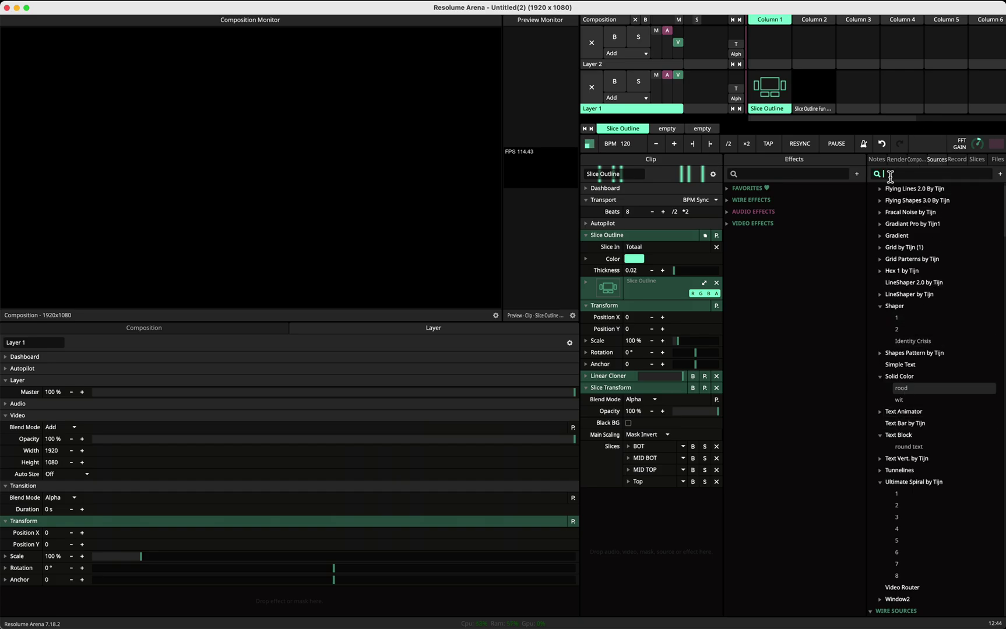
{"action": "type", "text": "slice"}
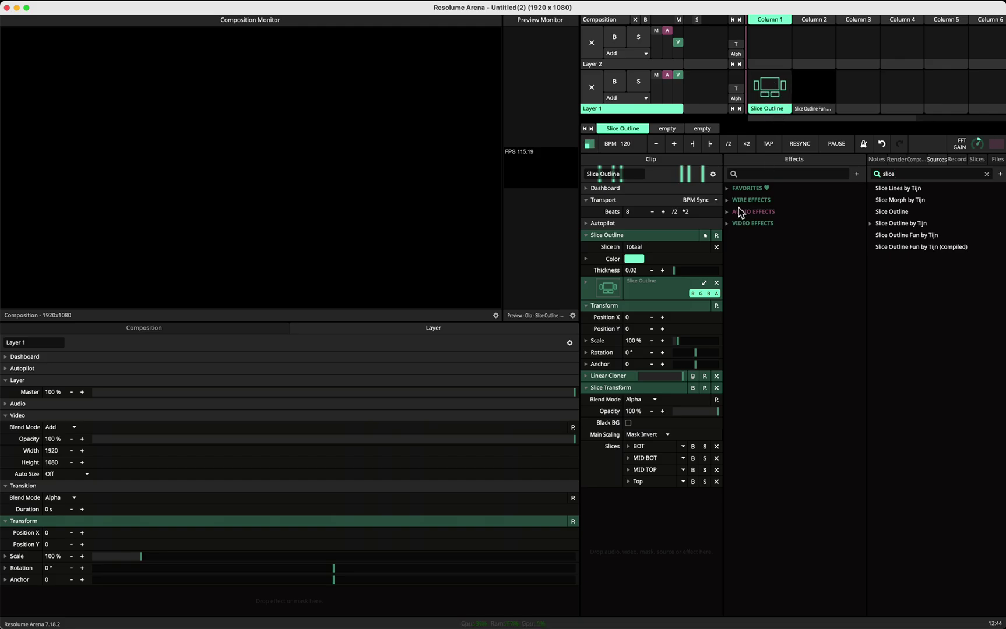
{"action": "left_click", "coordinate": [976, 159]}
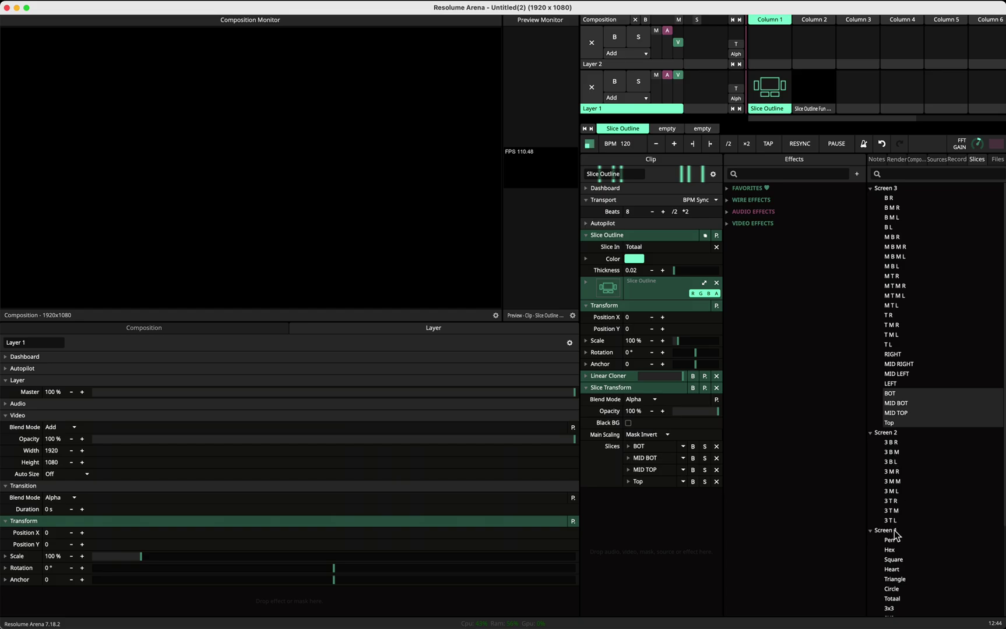
- Select the Totaal slice, play the Slice Outline clip, and set Thickness to 0.19
{"action": "scroll", "coordinate": [896, 460], "scroll_direction": "down", "scroll_amount": 4}
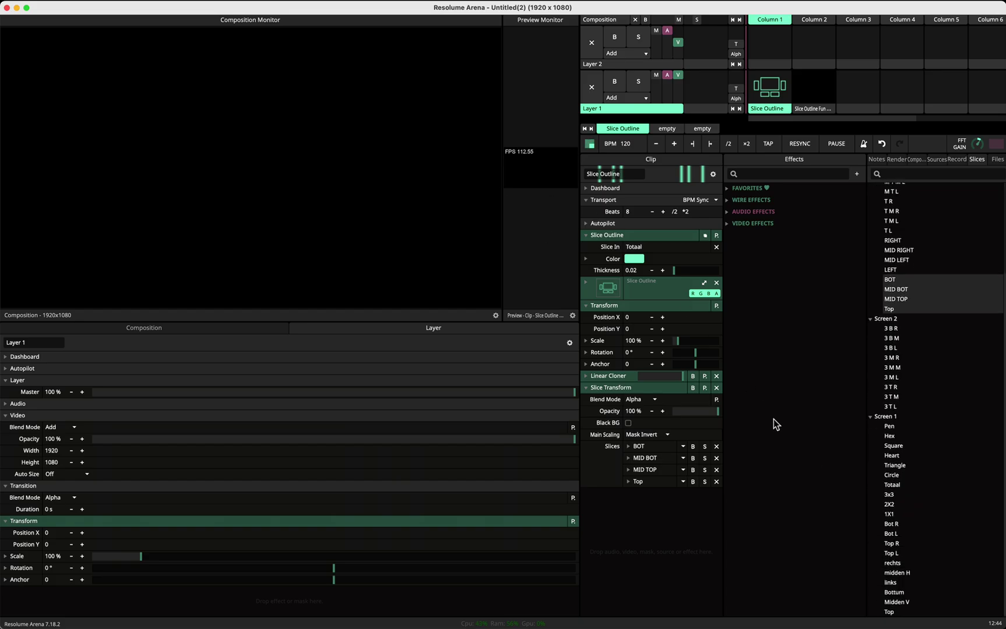
{"action": "left_click", "coordinate": [898, 488]}
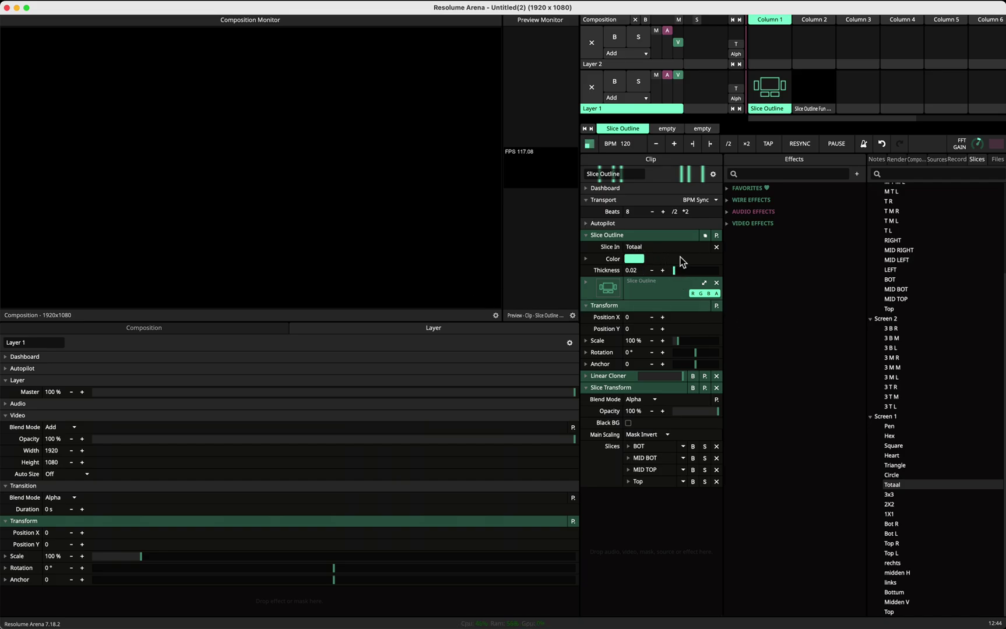
{"action": "left_click", "coordinate": [763, 105]}
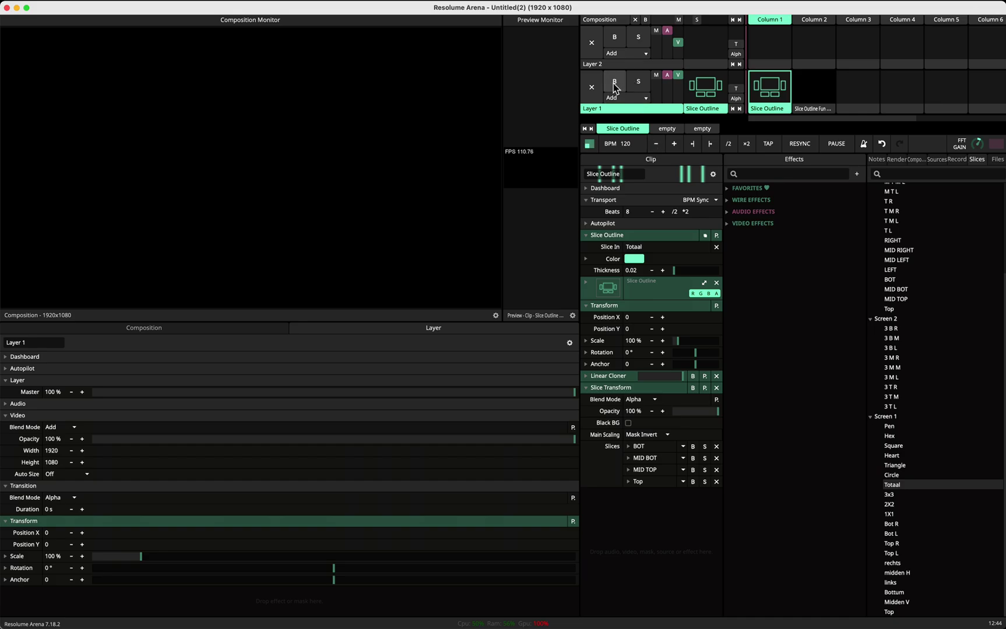
{"action": "mouse_move", "coordinate": [674, 270]}
{"action": "left_mouse_down"}
{"action": "mouse_move", "coordinate": [692, 270]}
{"action": "mouse_move", "coordinate": [682, 269]}
{"action": "left_mouse_up"}
- Bypass Slice Transform, then delete both the Slice Transform and Linear Cloner effects
{"action": "left_click", "coordinate": [696, 390]}
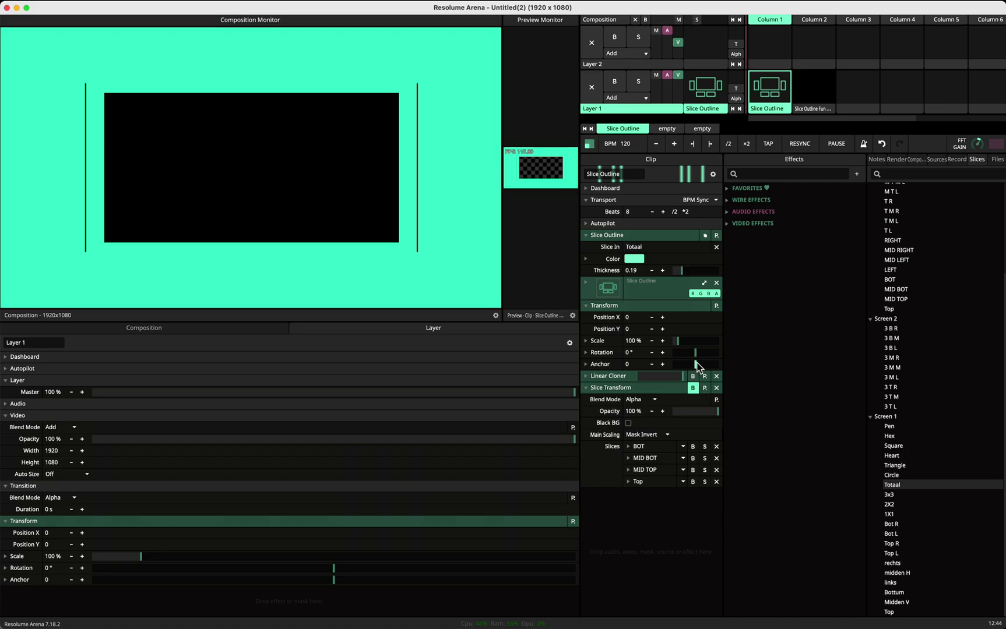
{"action": "left_click", "coordinate": [717, 388]}
{"action": "left_click", "coordinate": [717, 377]}
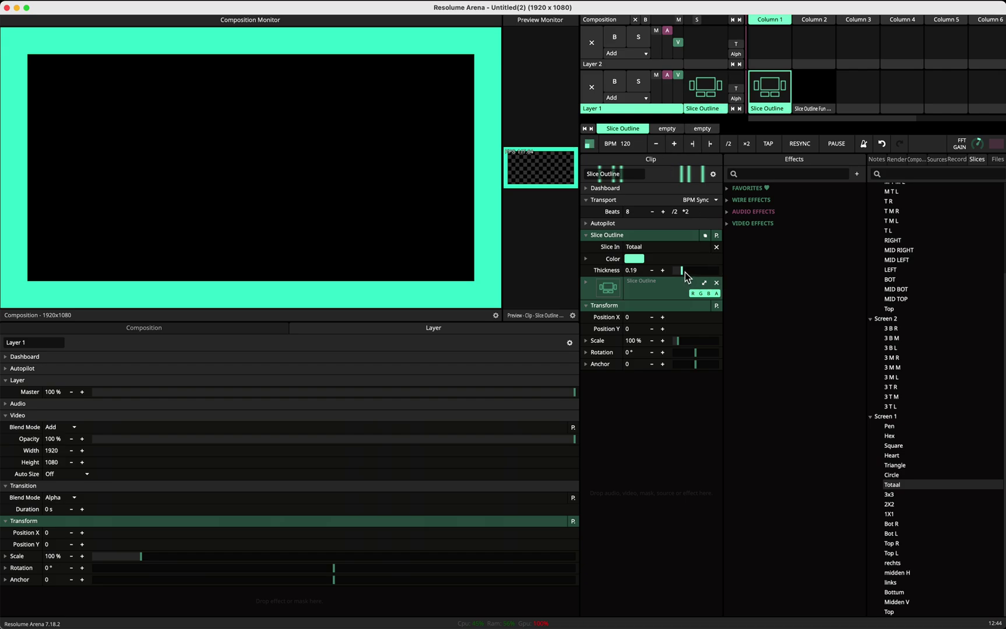
- Thin the outline to 0.07 and add Linear Cloner, found by searching 'line', to the clip
{"action": "left_click_drag", "start_coordinate": [684, 272], "coordinate": [677, 273]}
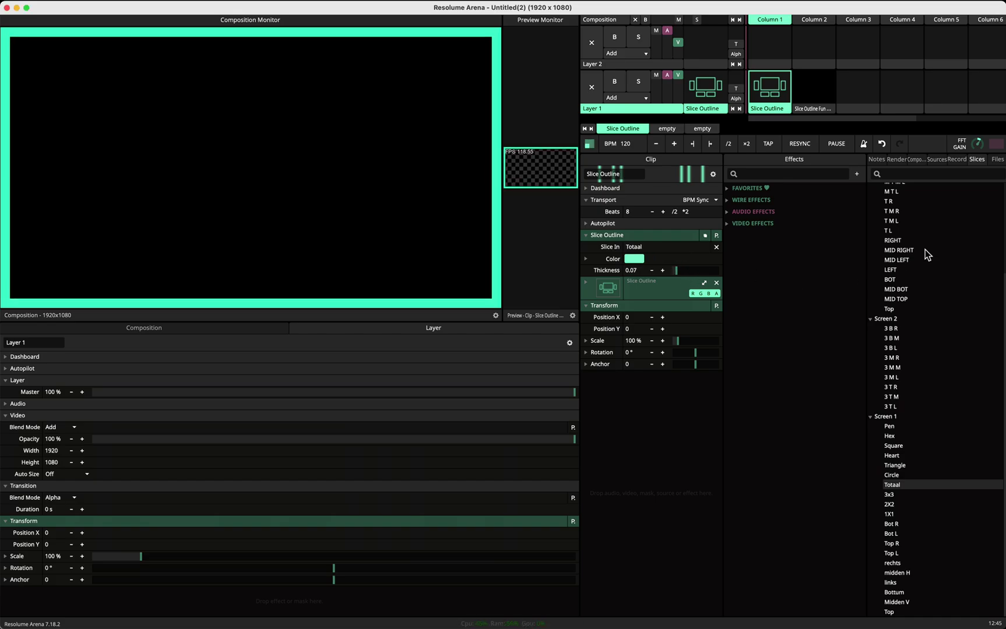
{"action": "left_click", "coordinate": [806, 174]}
{"action": "type", "text": "line"}
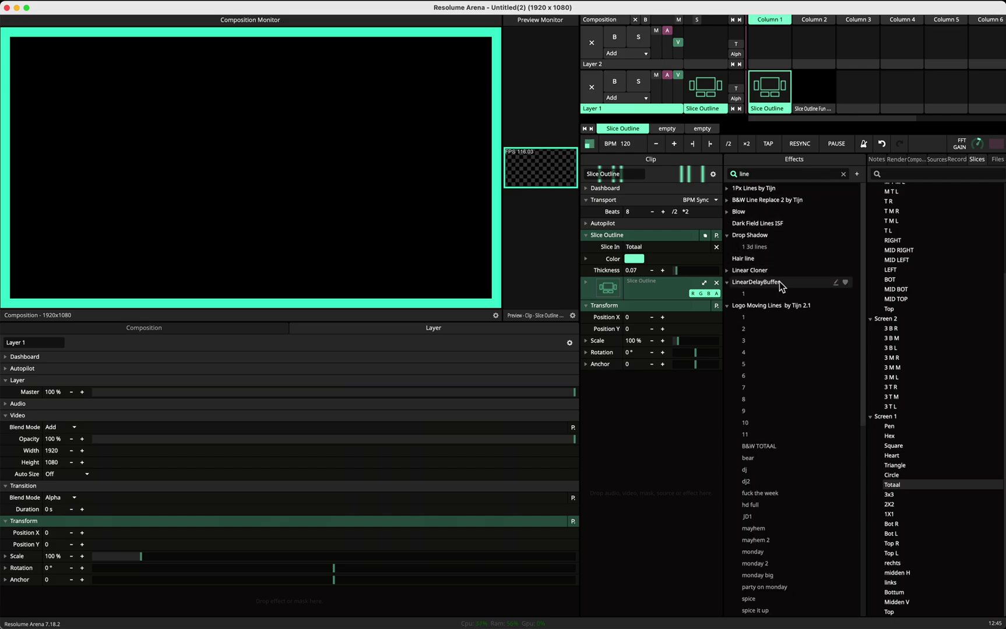
{"action": "left_click_drag", "start_coordinate": [750, 272], "coordinate": [645, 404]}
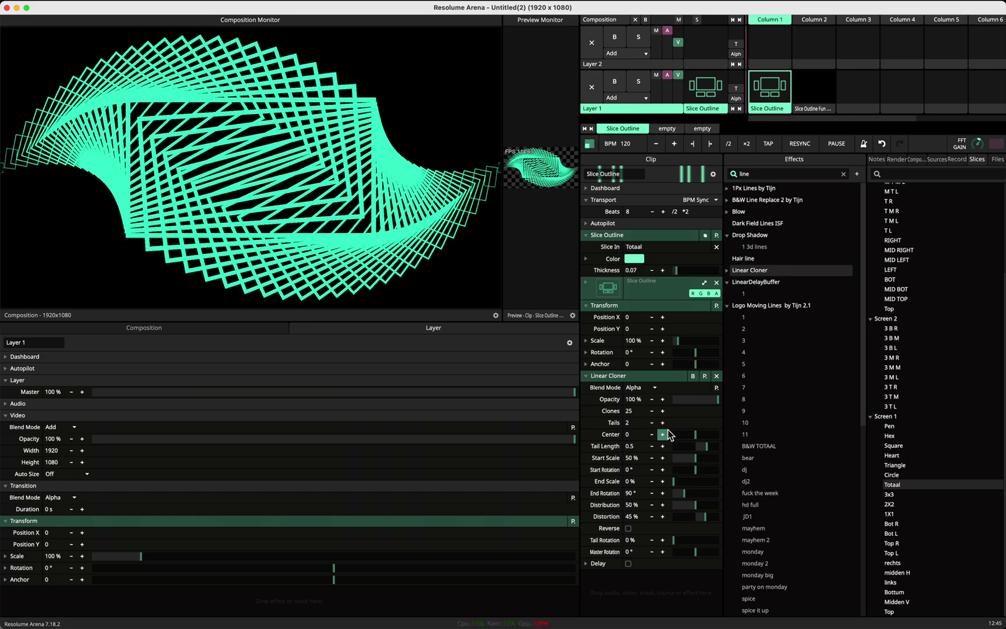
- Reduce the cloner to one tail with 0% Distortion, no end rotation, and Tail Length 0
{"action": "left_click", "coordinate": [652, 422]}
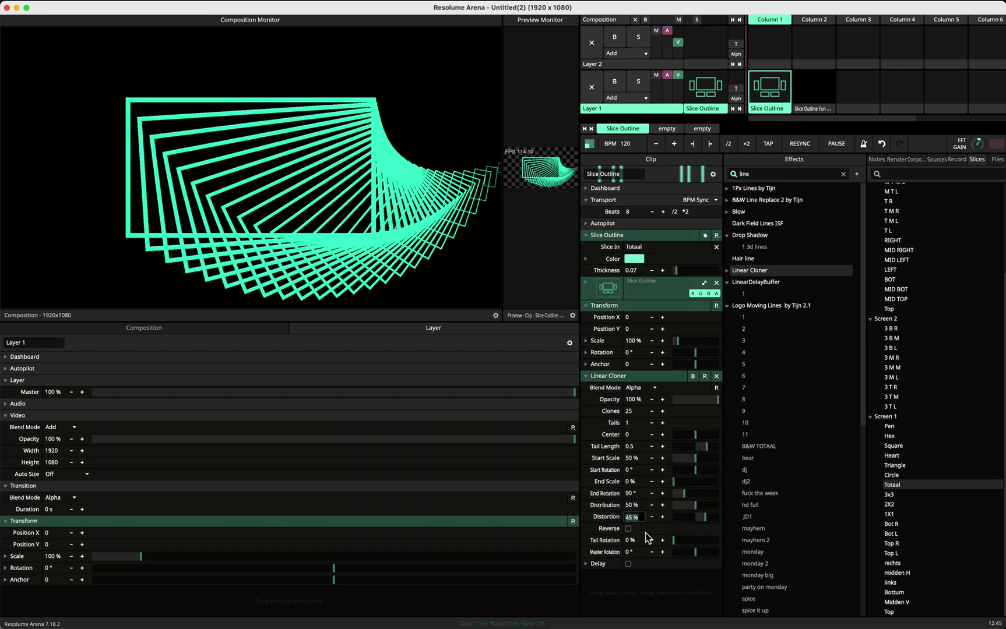
{"action": "type", "text": "0"}
{"action": "key", "text": "Return"}
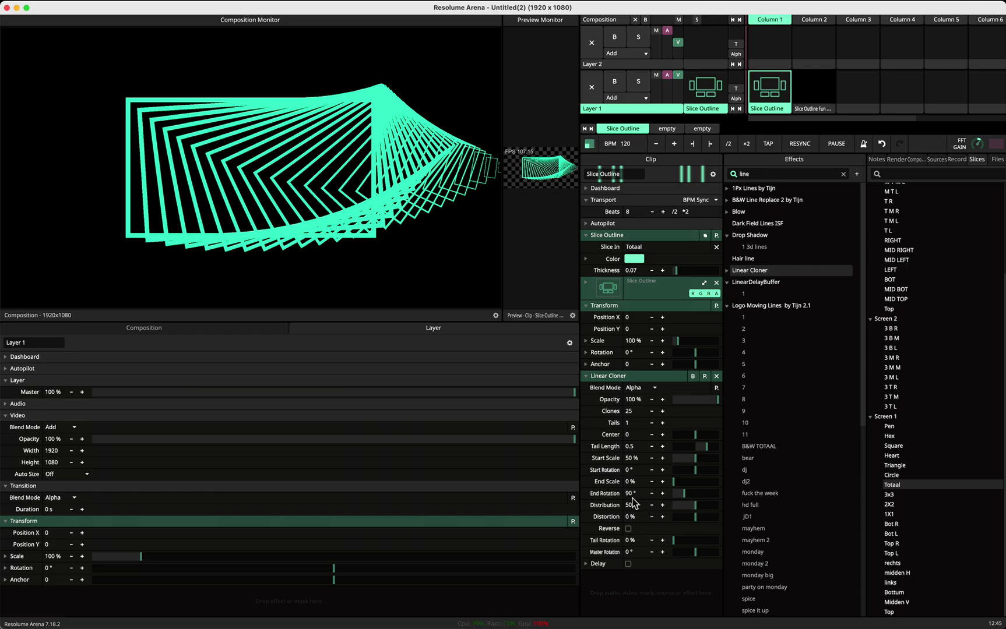
{"action": "left_click_drag", "start_coordinate": [683, 490], "coordinate": [638, 498]}
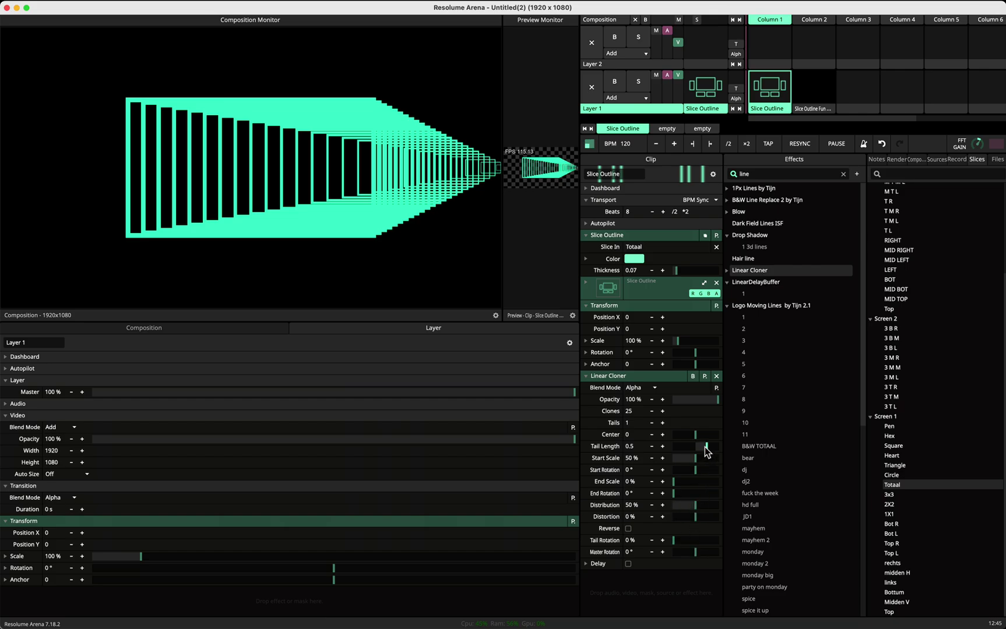
{"action": "double_click", "coordinate": [630, 447]}
{"action": "type", "text": "0"}
{"action": "key", "text": "Return"}
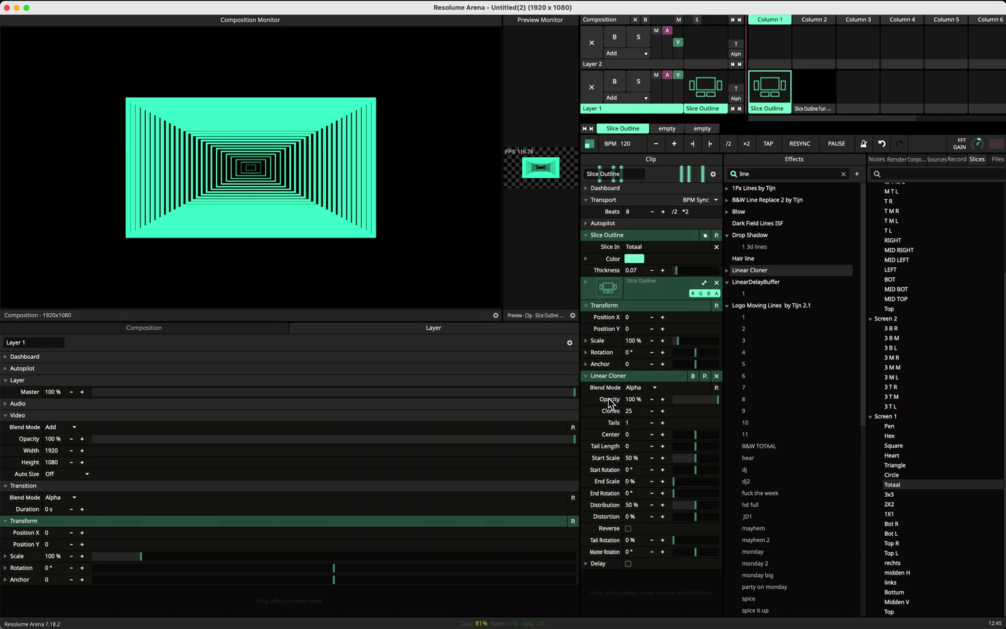
- Lower the Linear Cloner's clone count to 5
{"action": "left_click", "coordinate": [651, 411]}
{"action": "left_click", "coordinate": [651, 411]}
{"action": "left_click", "coordinate": [651, 411]}
{"action": "left_click", "coordinate": [652, 411]}
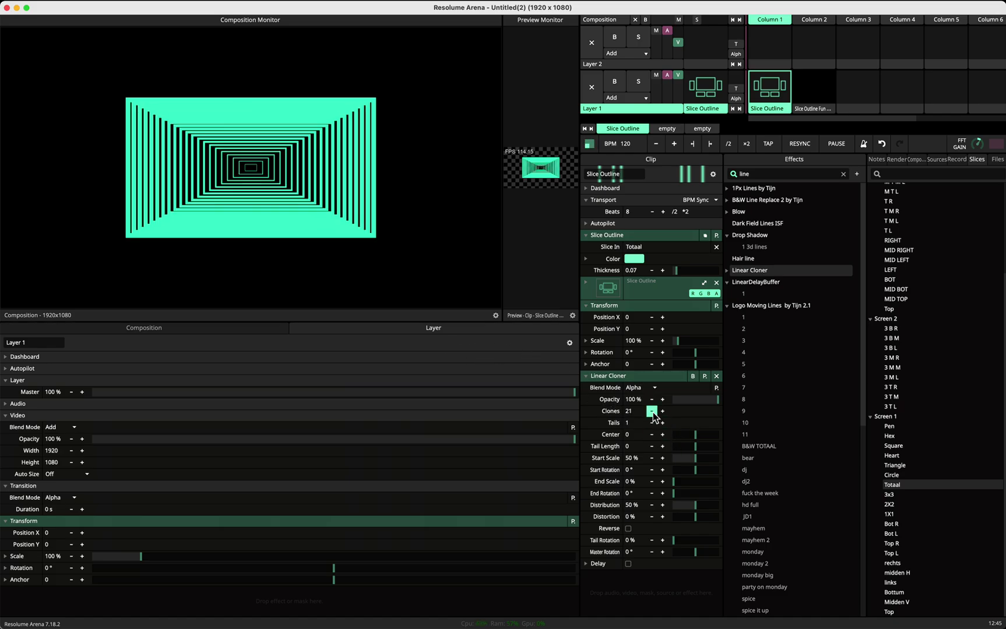
{"action": "triple_click", "coordinate": [651, 412]}
{"action": "triple_click", "coordinate": [652, 411]}
{"action": "triple_click", "coordinate": [652, 412]}
{"action": "triple_click", "coordinate": [651, 411]}
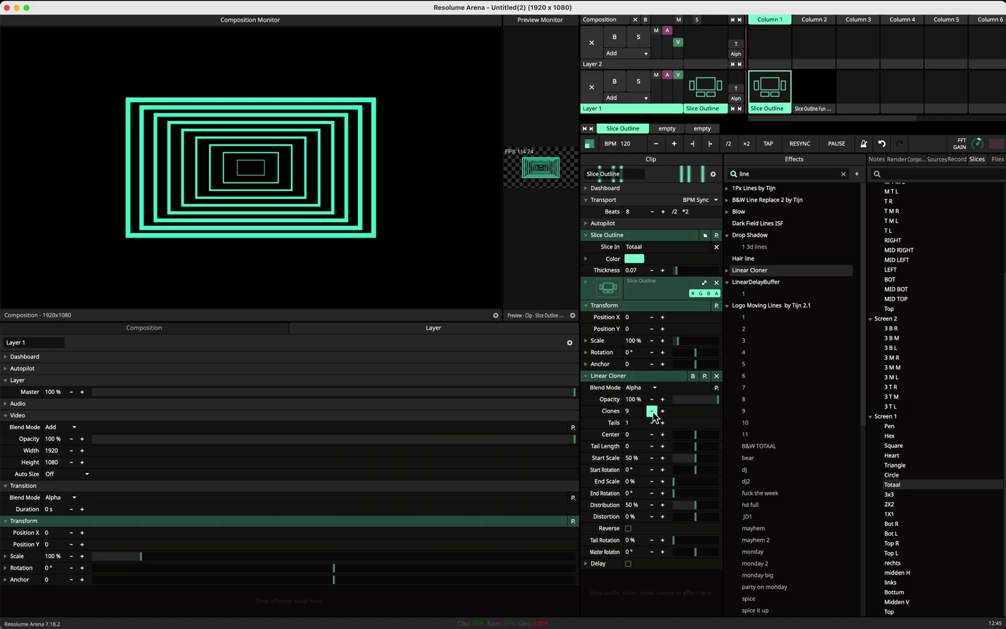
{"action": "left_click", "coordinate": [652, 412]}
{"action": "left_click", "coordinate": [651, 411]}
{"action": "left_click", "coordinate": [651, 412]}
{"action": "left_click", "coordinate": [652, 411]}
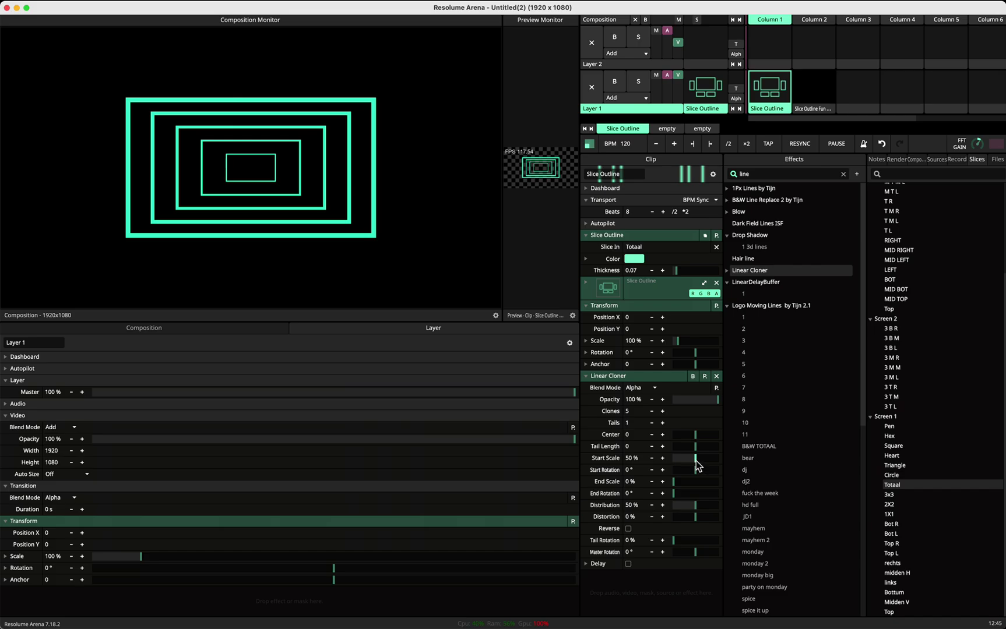
- Raise the cloner's Start Scale from 50% to 100% and drag the Screen 2 slices onto the clip
{"action": "mouse_move", "coordinate": [698, 461]}
{"action": "left_click_drag", "start_coordinate": [698, 461], "coordinate": [739, 464]}
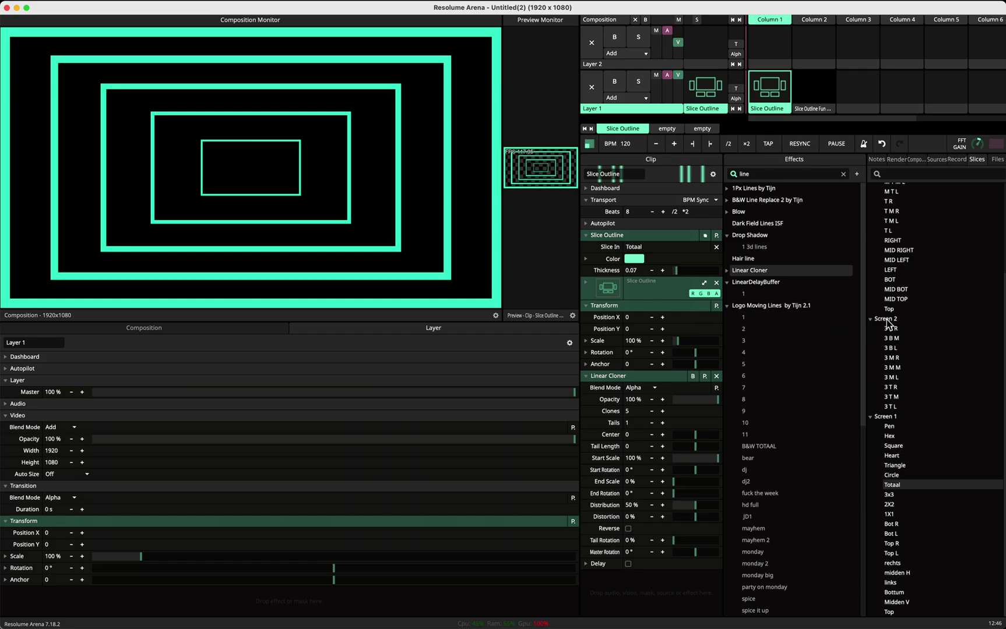
{"action": "left_click_drag", "start_coordinate": [888, 324], "coordinate": [631, 584]}
- Try a Distortion change, undo it, and raise the clones' End Scale to 45.95%
{"action": "scroll", "coordinate": [631, 584], "scroll_direction": "down", "scroll_amount": 2}
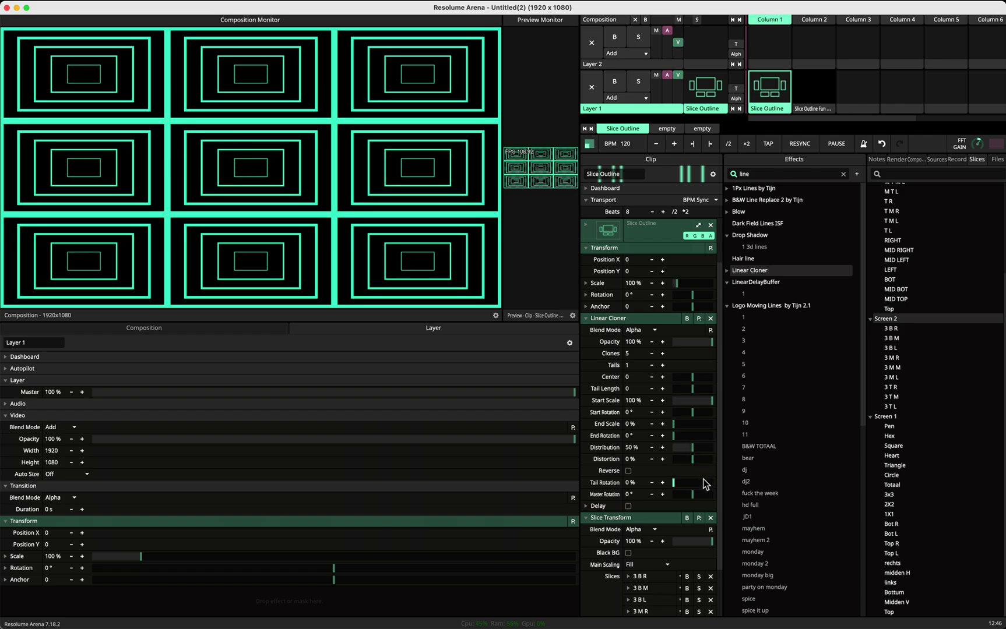
{"action": "mouse_move", "coordinate": [693, 464]}
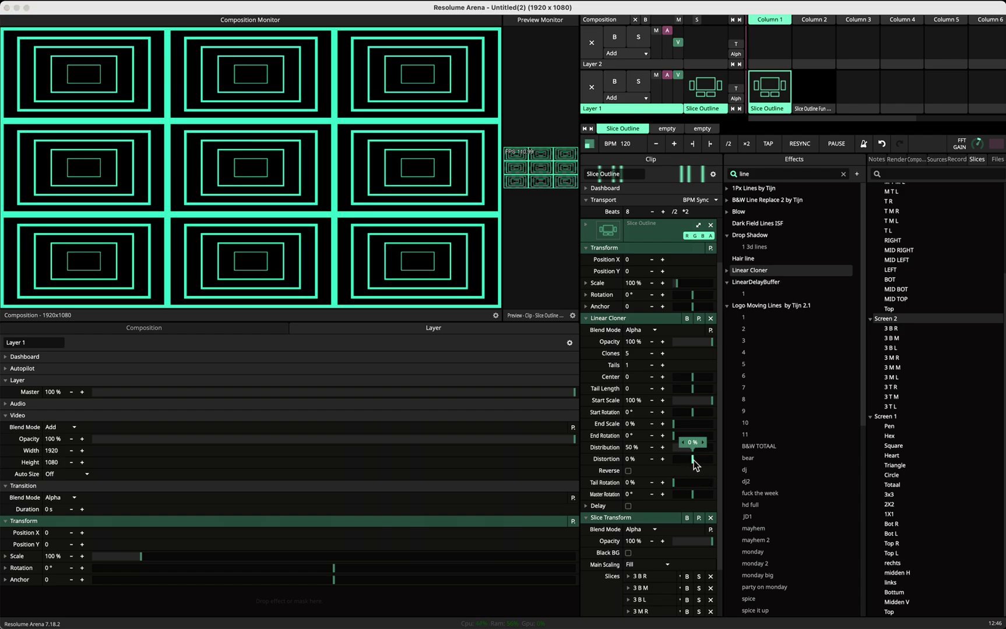
{"action": "mouse_move", "coordinate": [693, 464]}
{"action": "left_mouse_down"}
{"action": "mouse_move", "coordinate": [682, 453]}
{"action": "mouse_move", "coordinate": [705, 452]}
{"action": "mouse_move", "coordinate": [693, 452]}
{"action": "left_mouse_up"}
{"action": "key", "text": "super+z"}
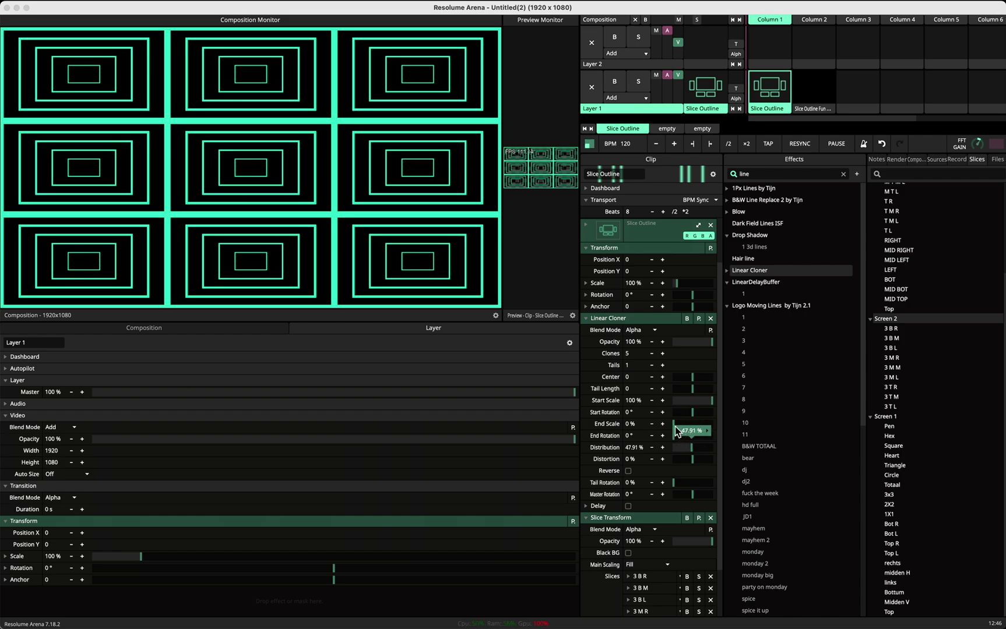
{"action": "left_click_drag", "start_coordinate": [674, 424], "coordinate": [692, 425]}
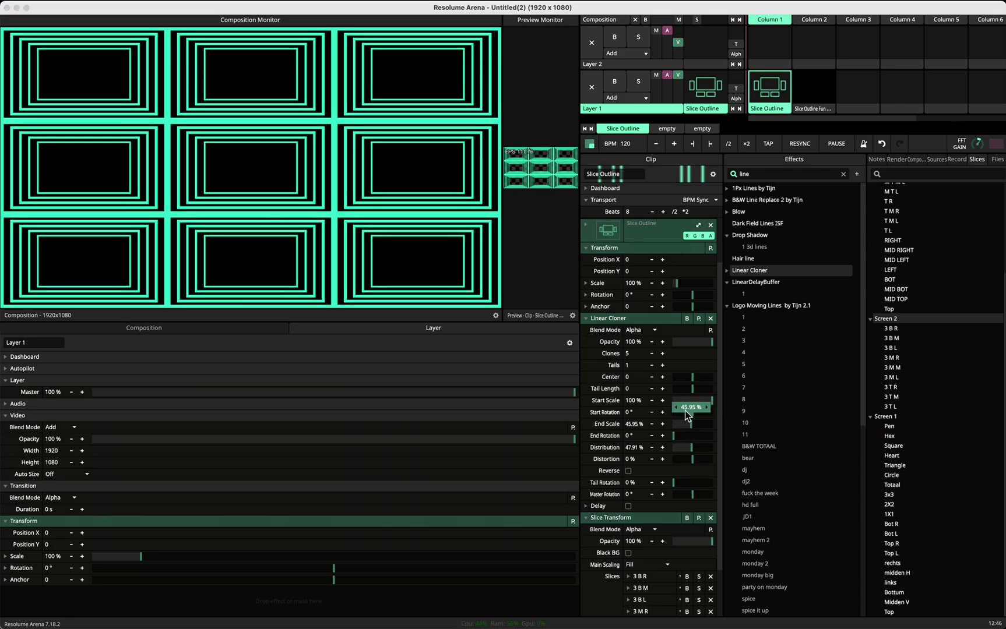
- Vary the Linear Cloner's clone count, ending back at 5 clones
{"action": "left_click", "coordinate": [661, 354]}
{"action": "left_click", "coordinate": [662, 354]}
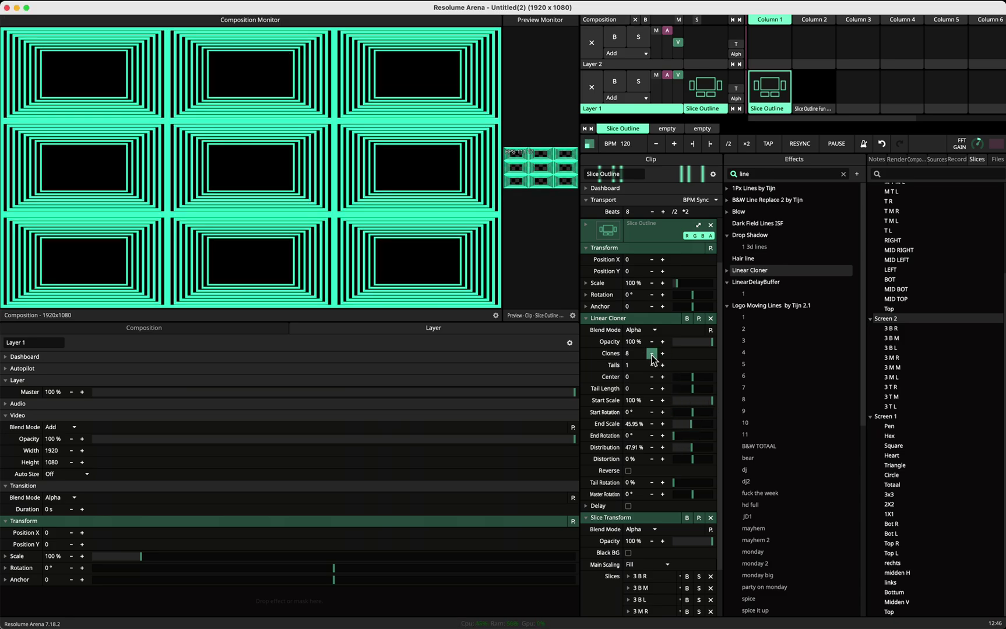
{"action": "left_click", "coordinate": [652, 353]}
{"action": "left_click", "coordinate": [651, 354]}
{"action": "left_click", "coordinate": [651, 354]}
{"action": "left_click", "coordinate": [651, 354]}
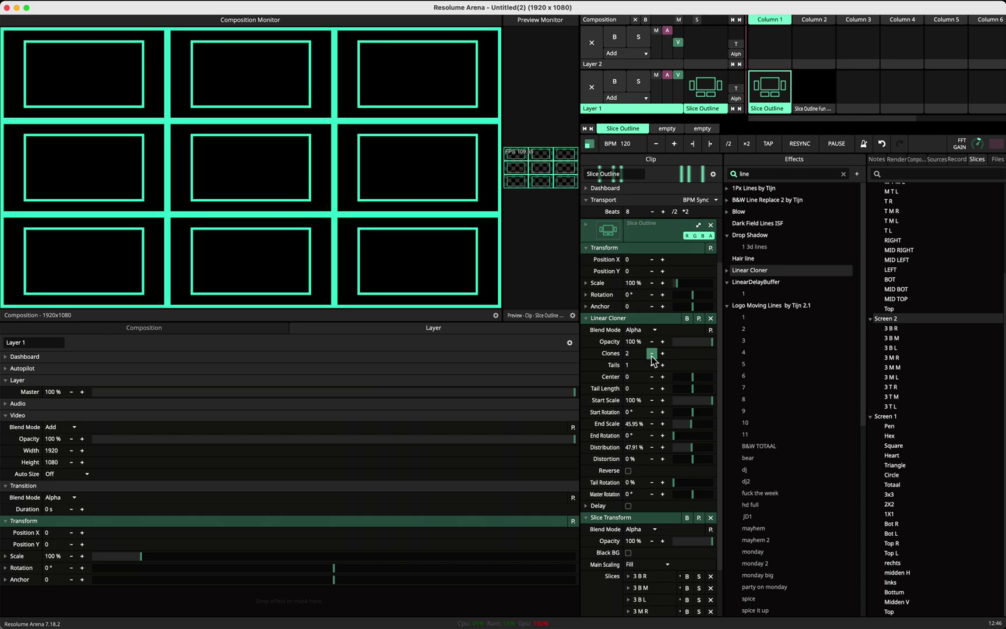
{"action": "left_click", "coordinate": [662, 354]}
{"action": "left_click", "coordinate": [662, 353]}
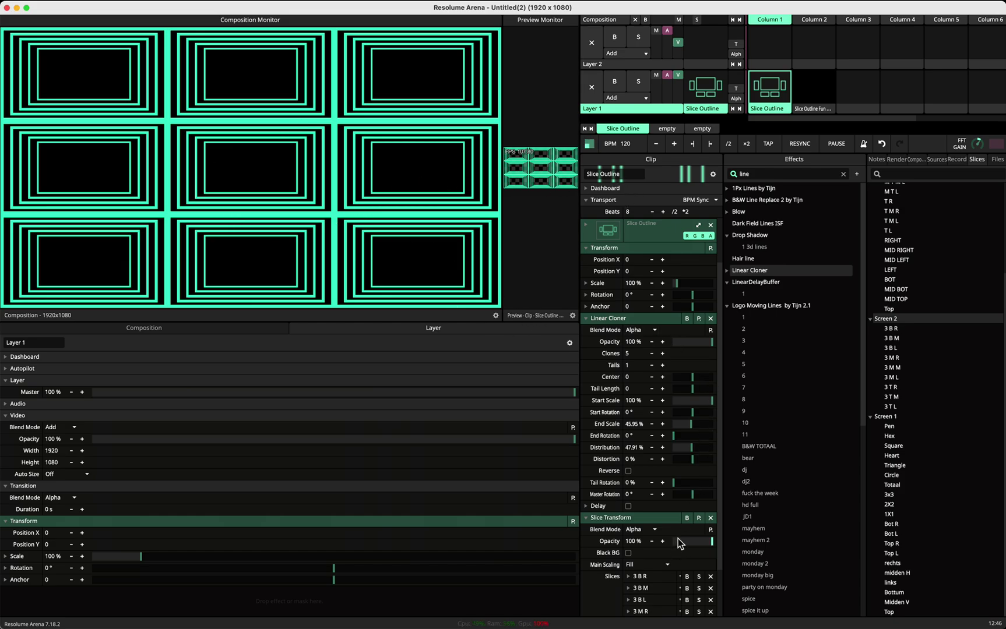
- Replace the Screen 2 Slice Transform with one mapping the BOT, MID BOT, MID TOP and Top slices
{"action": "left_click", "coordinate": [707, 521]}
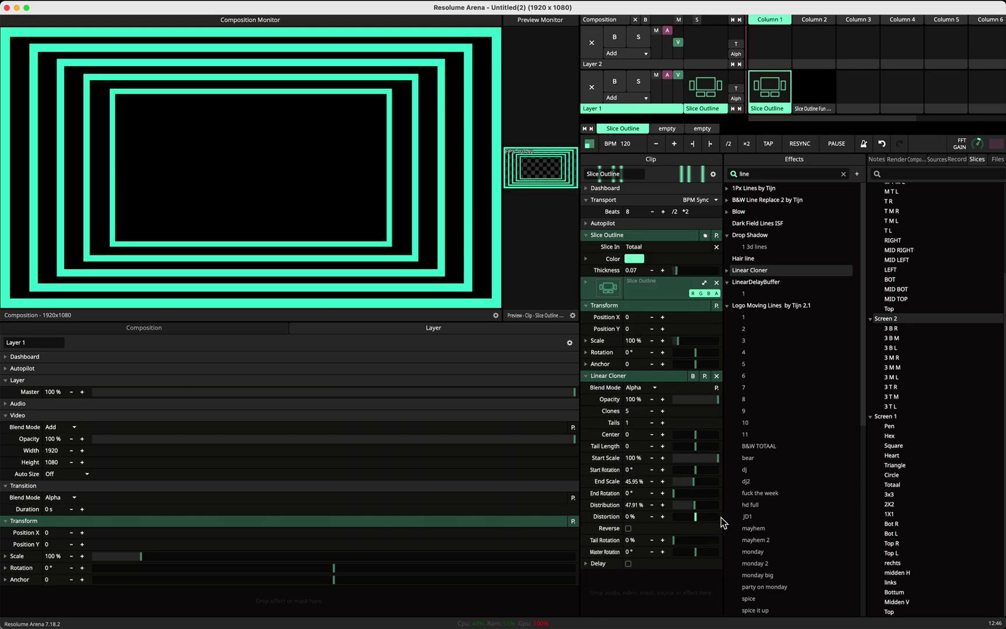
{"action": "left_click", "coordinate": [891, 309]}
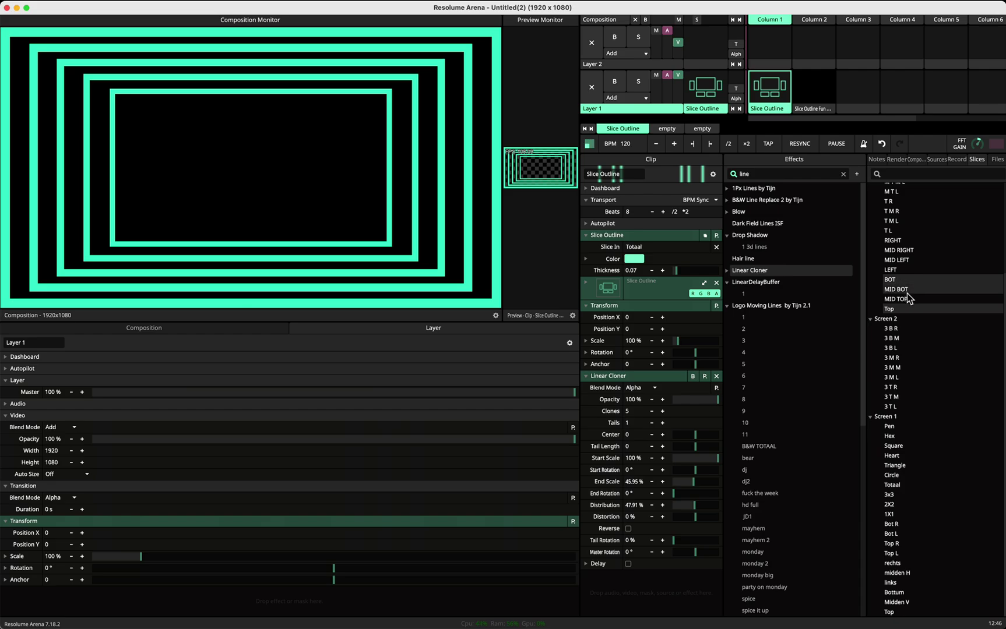
{"action": "left_click", "coordinate": [891, 284], "text": "shift"}
{"action": "left_click_drag", "start_coordinate": [891, 284], "coordinate": [652, 591]}
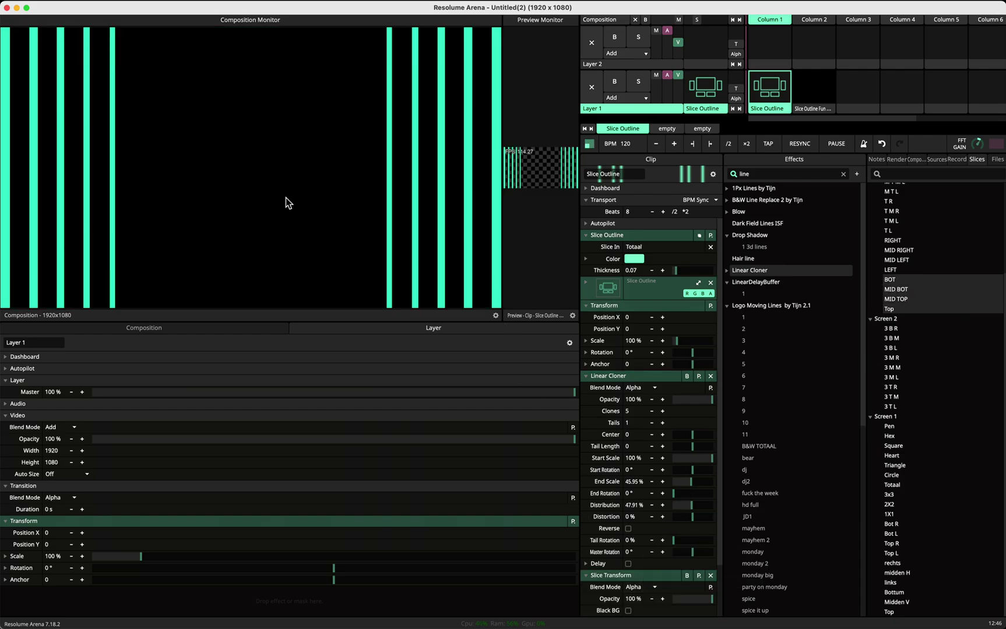
{"action": "scroll", "coordinate": [644, 534], "scroll_direction": "down", "scroll_amount": 2}
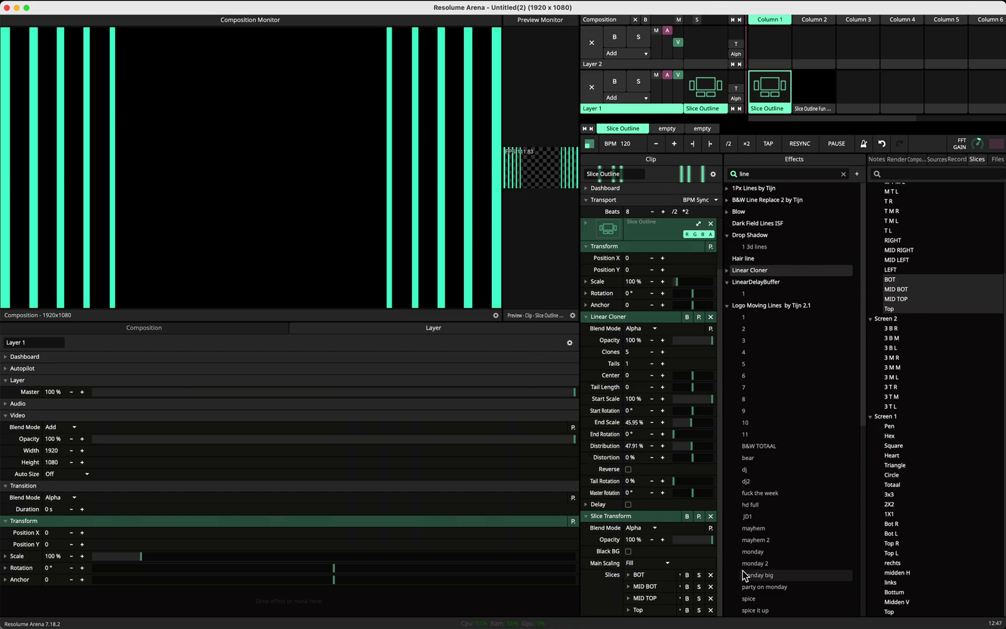
{"action": "left_click", "coordinate": [645, 563]}
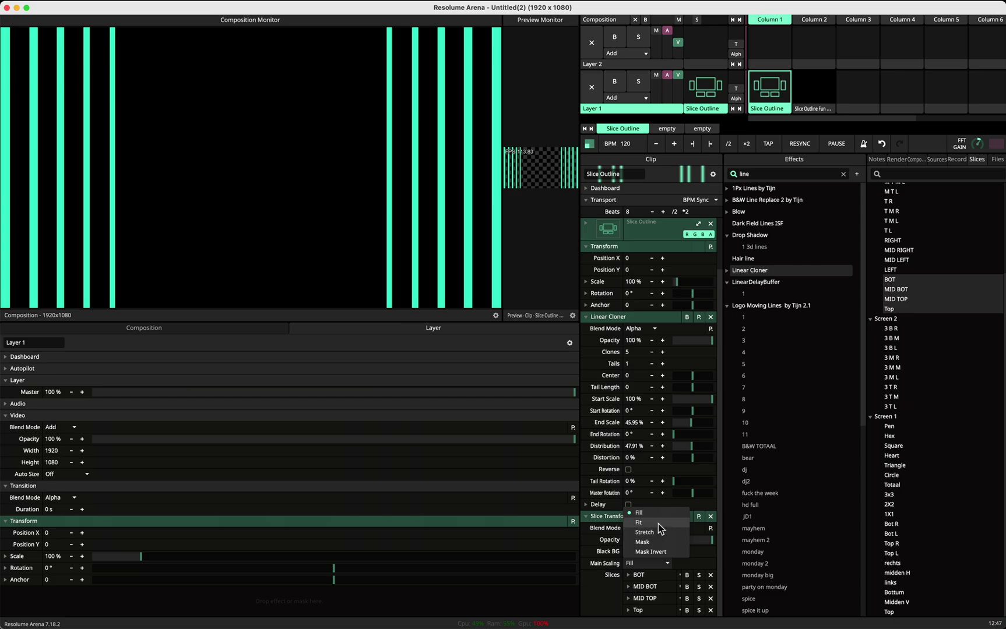
- Set Slice Transform's Main Scaling to Fit, then change it to Stretch
{"action": "left_click", "coordinate": [639, 523]}
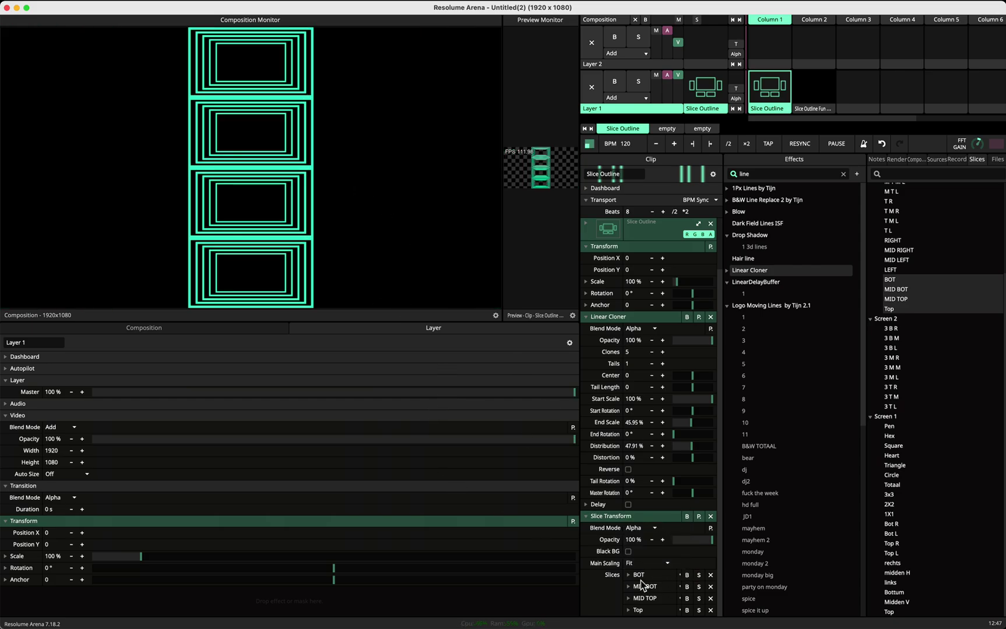
{"action": "left_click", "coordinate": [645, 565]}
{"action": "left_click", "coordinate": [644, 532]}
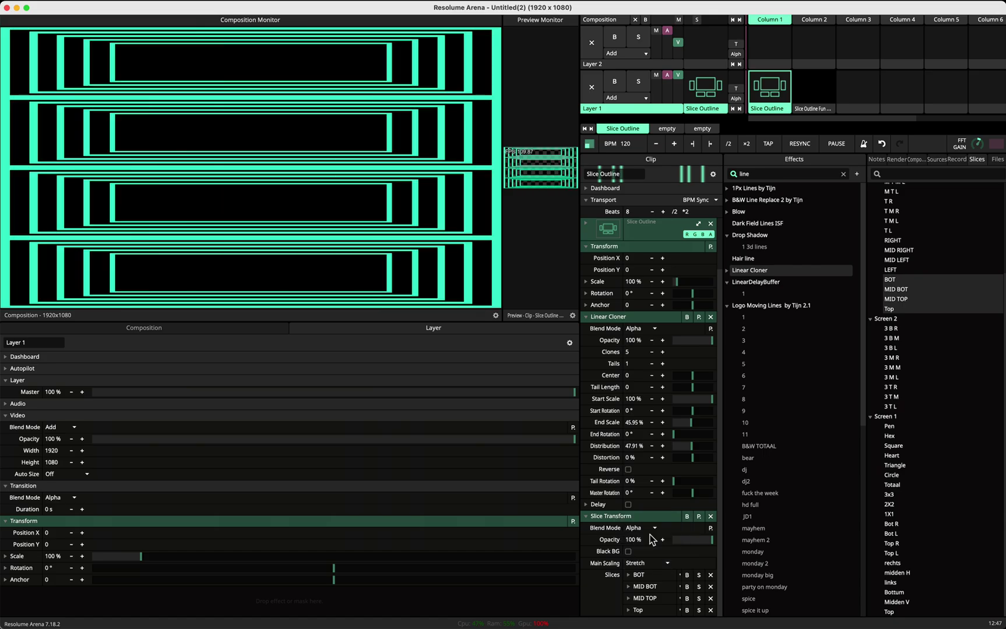